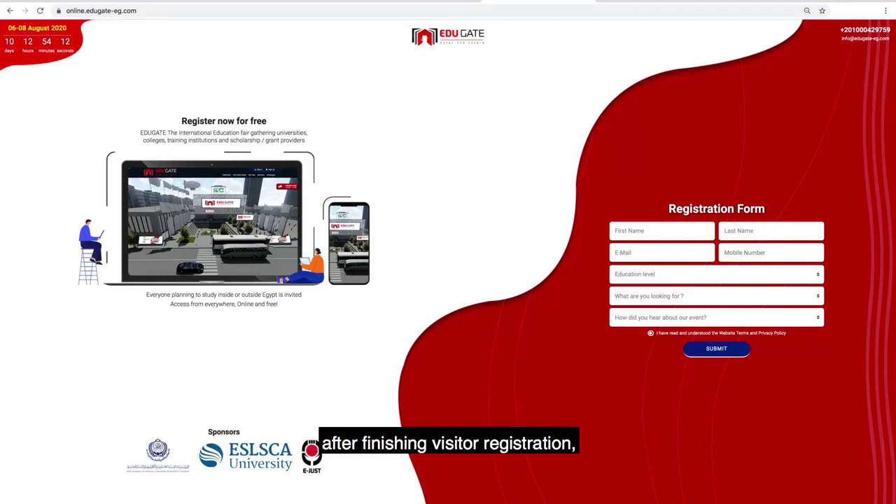
# Step: Log in to the company account and examine the dashboard's visitor, message, application and education charts
pyautogui.click(661, 252)
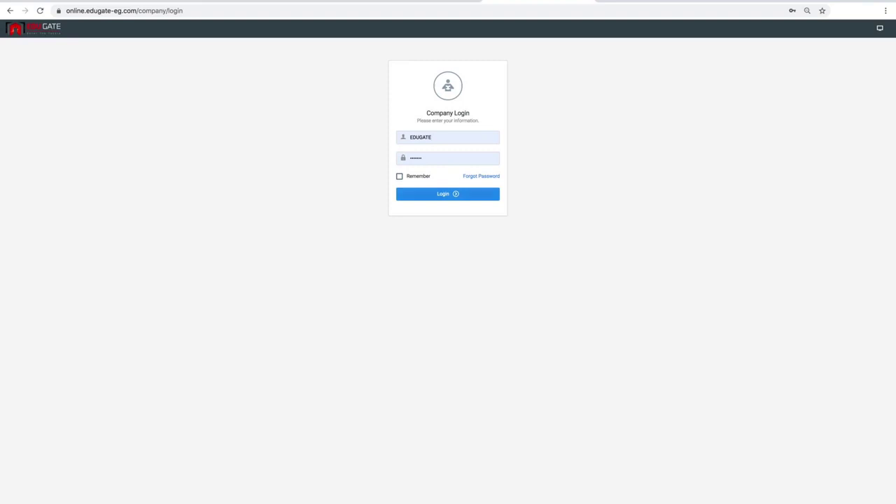
pyautogui.press('Return')
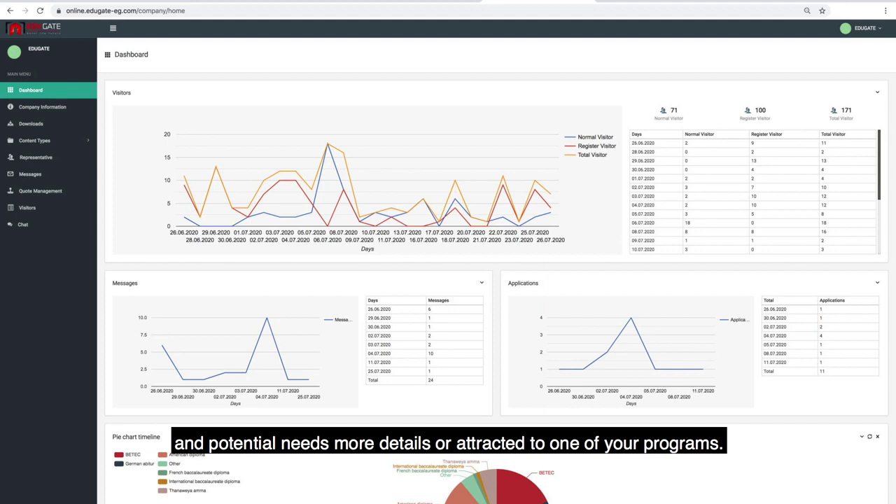
pyautogui.scroll(-3, 448, 280)
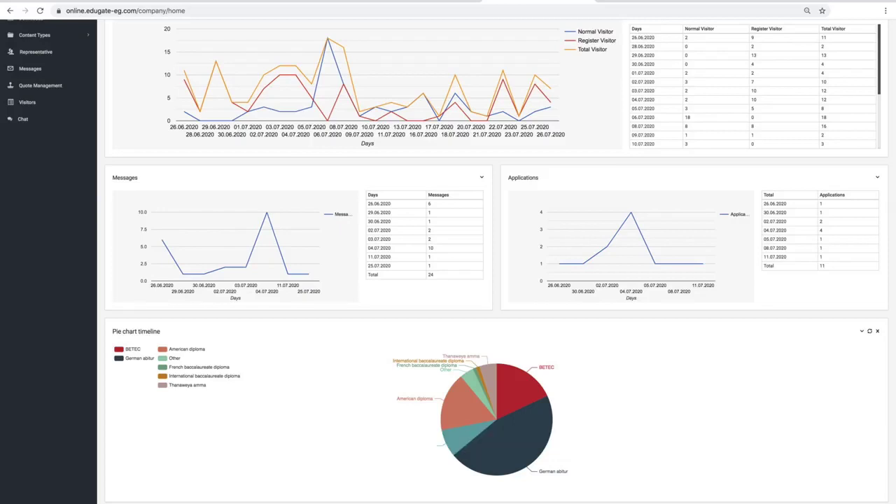
pyautogui.scroll(3, 448, 280)
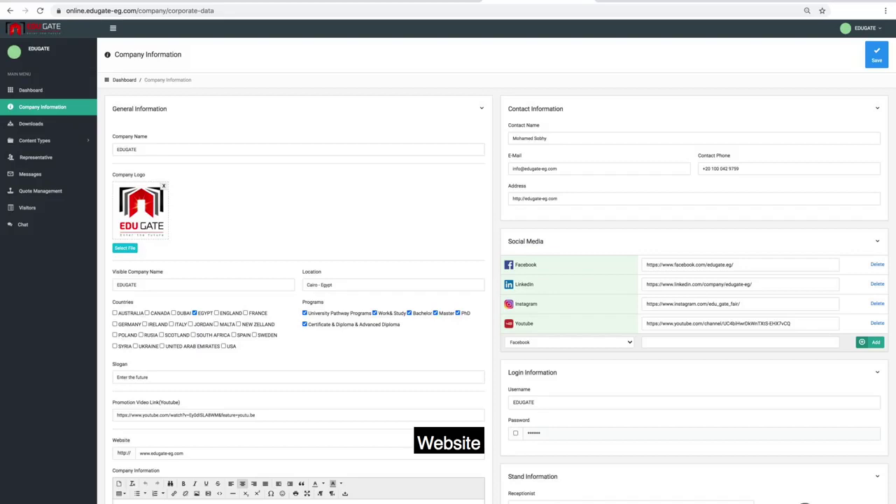
# Step: Examine the company information fields and the platform choices for a new social media link
pyautogui.scroll(-5, 448, 259)
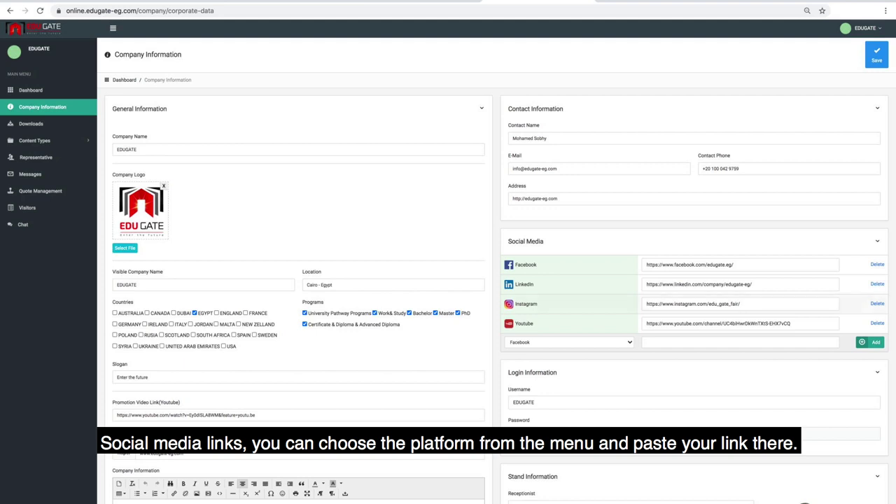
pyautogui.click(629, 341)
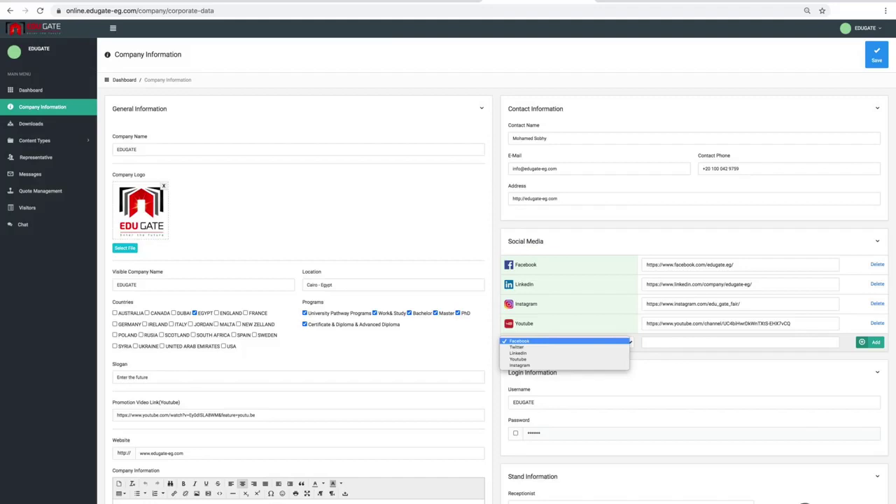
pyautogui.press('Return')
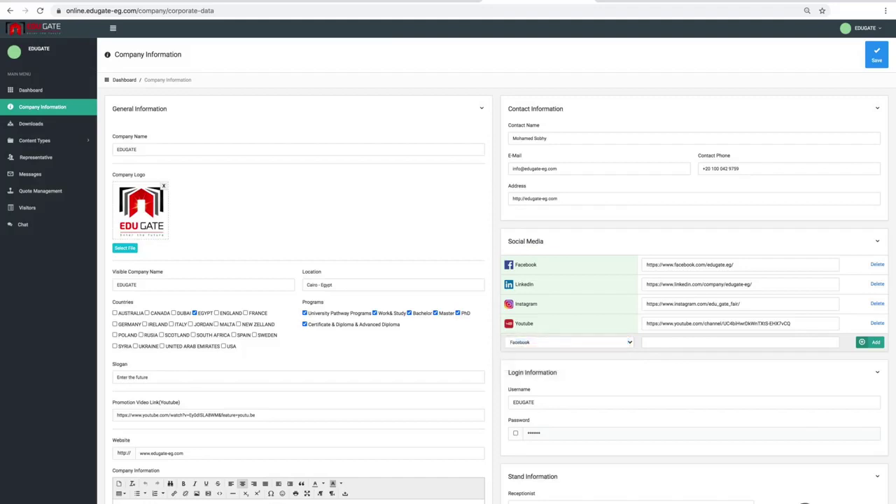
# Step: Set the stand's receptionist avatar to Reception 5 in the Stand Information section
pyautogui.scroll(-3, 448, 261)
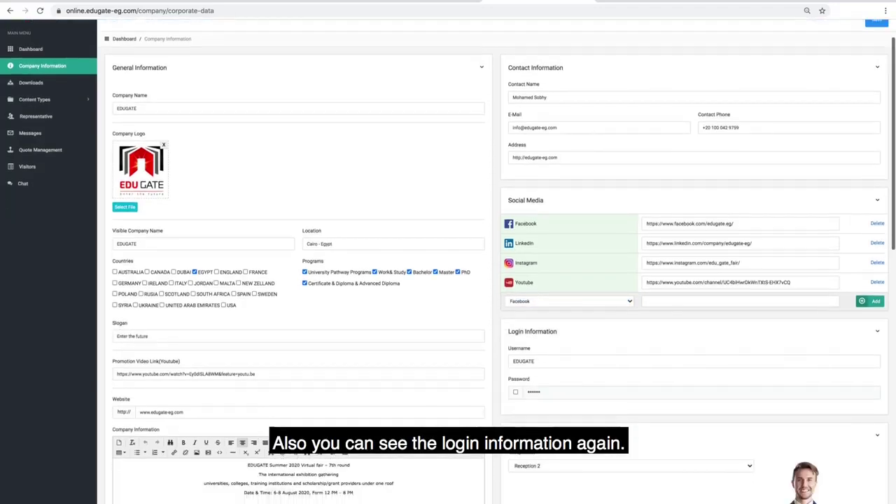
pyautogui.scroll(-3, 448, 260)
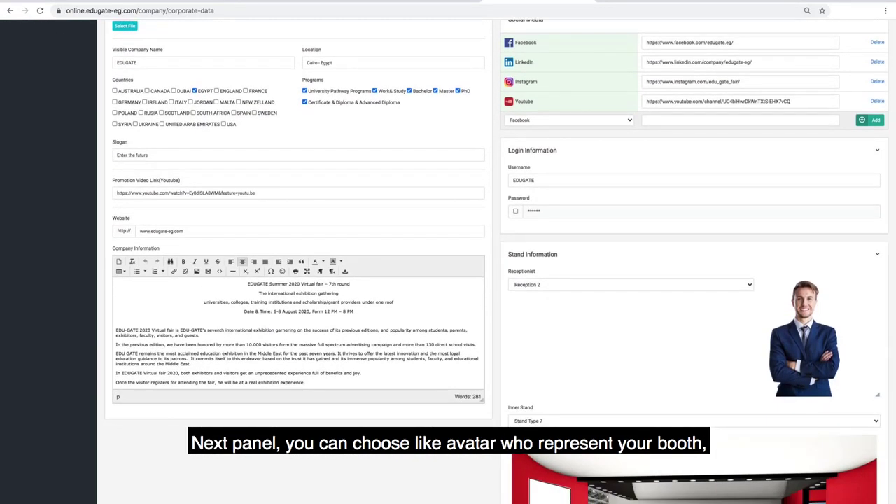
pyautogui.scroll(-2, 448, 261)
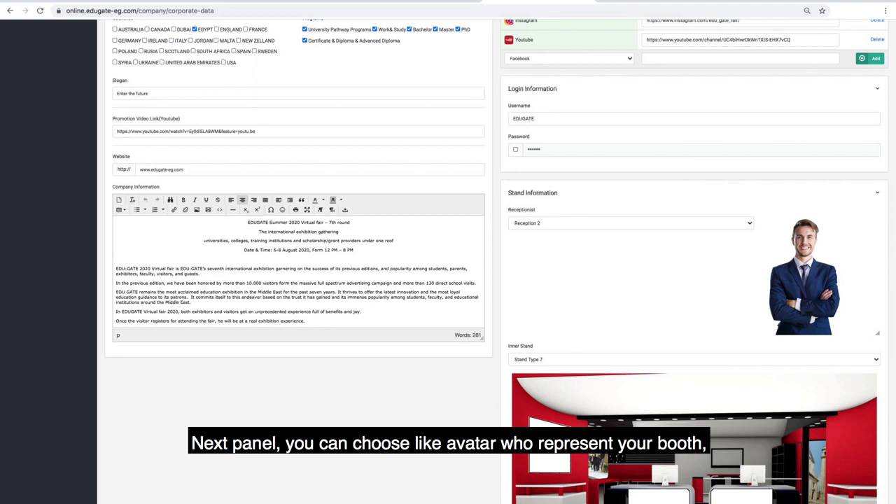
pyautogui.click(630, 223)
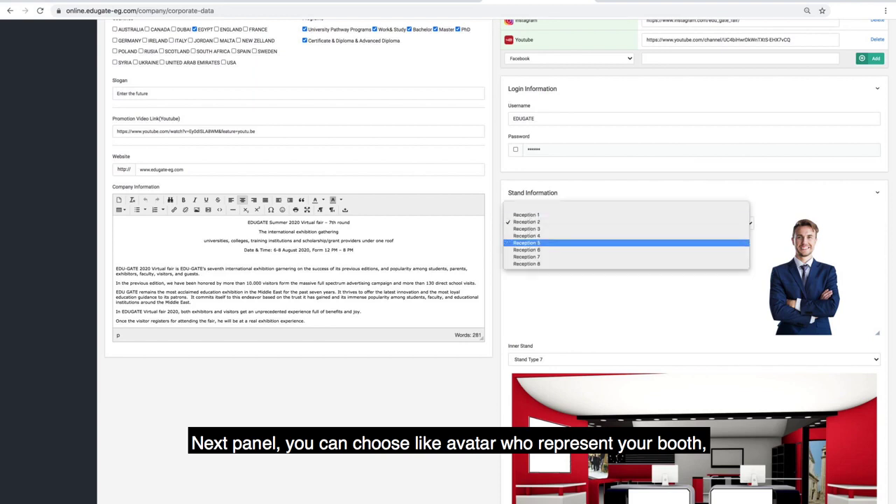
pyautogui.press('Return')
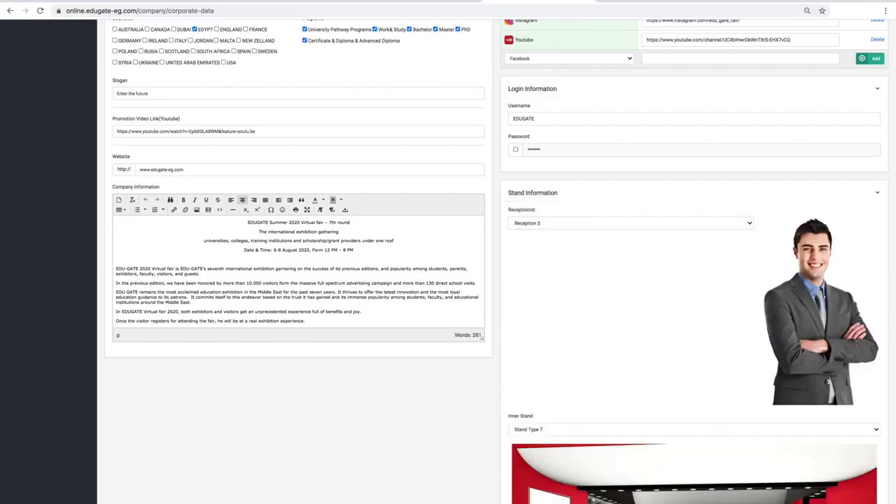
# Step: Examine the inner stand design, its type selection and the banner slots with their required sizes
pyautogui.scroll(-6, 448, 261)
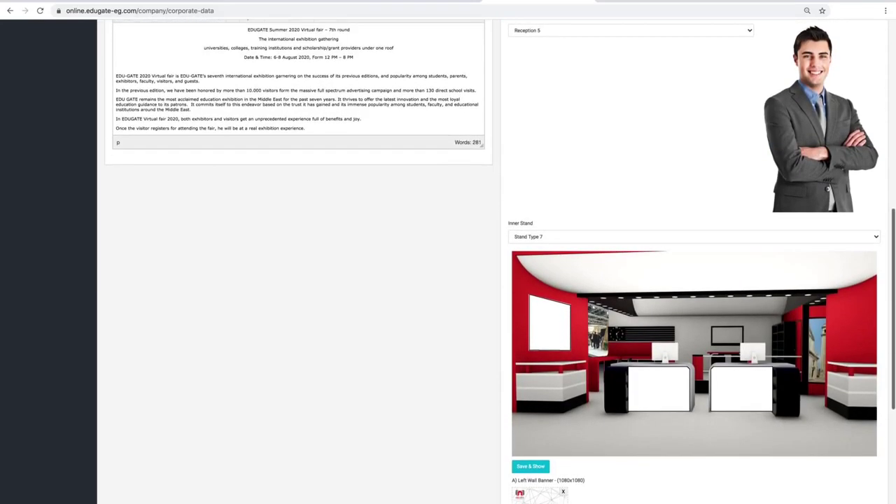
pyautogui.scroll(-2, 501, 261)
pyautogui.scroll(-2, 500, 262)
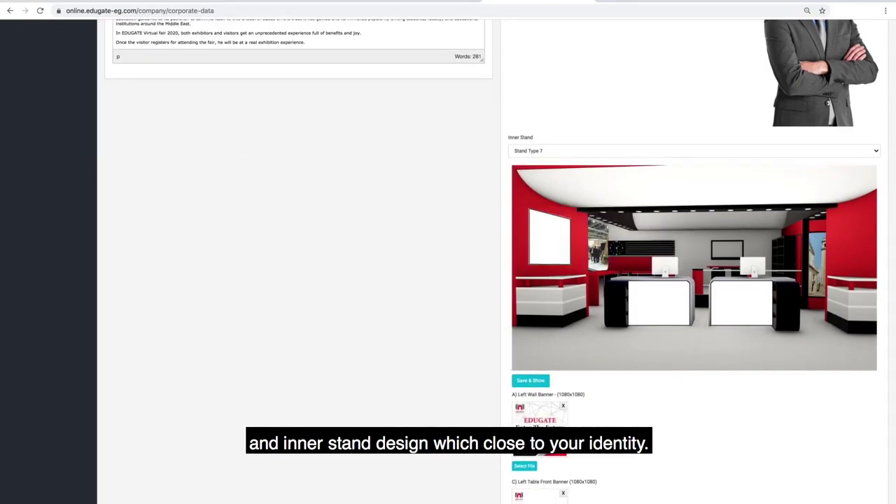
pyautogui.click(876, 151)
pyautogui.click(876, 151)
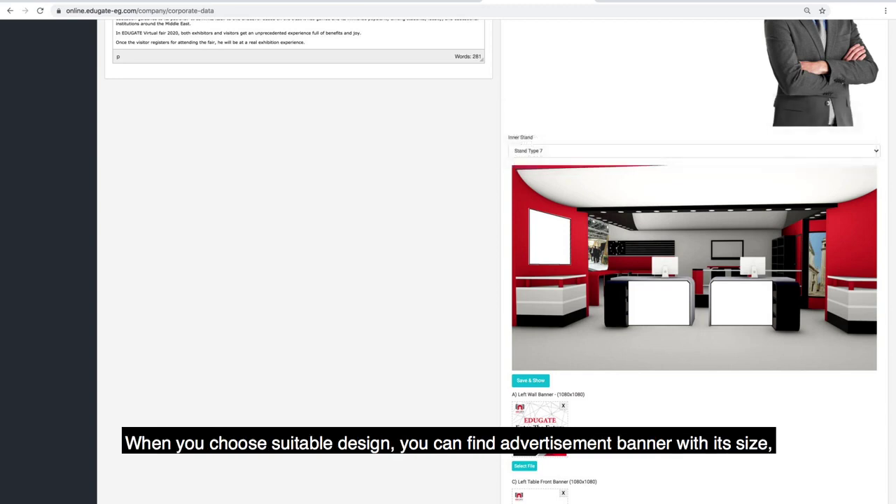
pyautogui.scroll(-6, 501, 262)
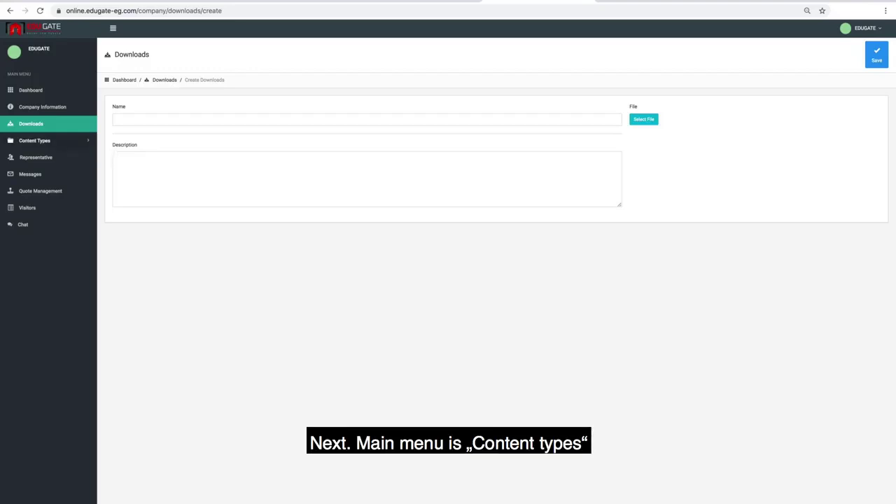
# Step: Start a new content type from the Content Types list and give it the curved right-arrow icon
pyautogui.click(35, 140)
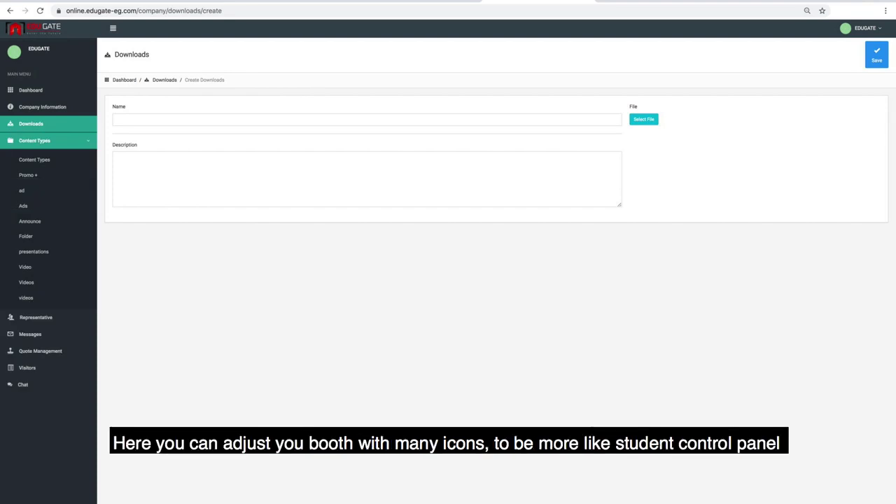
pyautogui.click(34, 160)
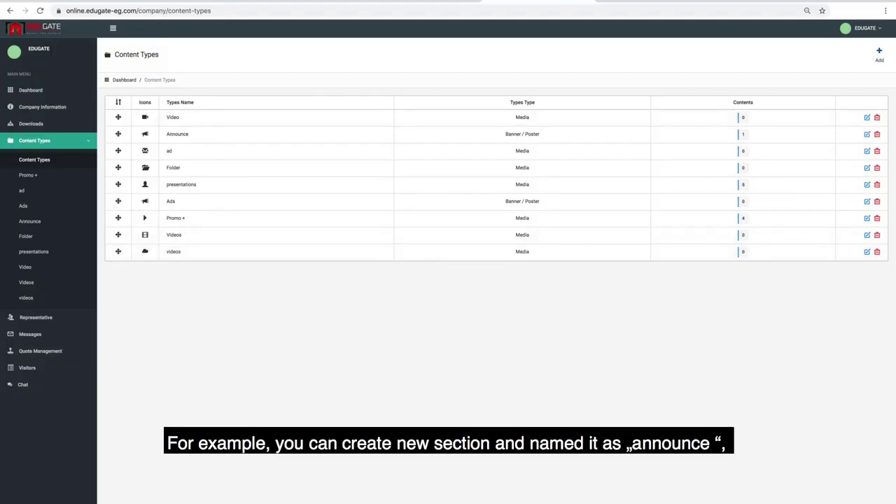
pyautogui.click(879, 55)
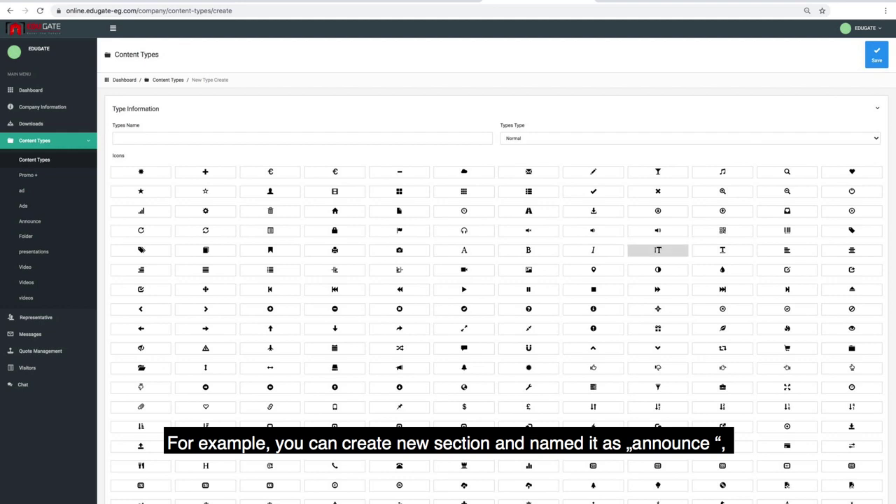
pyautogui.scroll(-1, 723, 270)
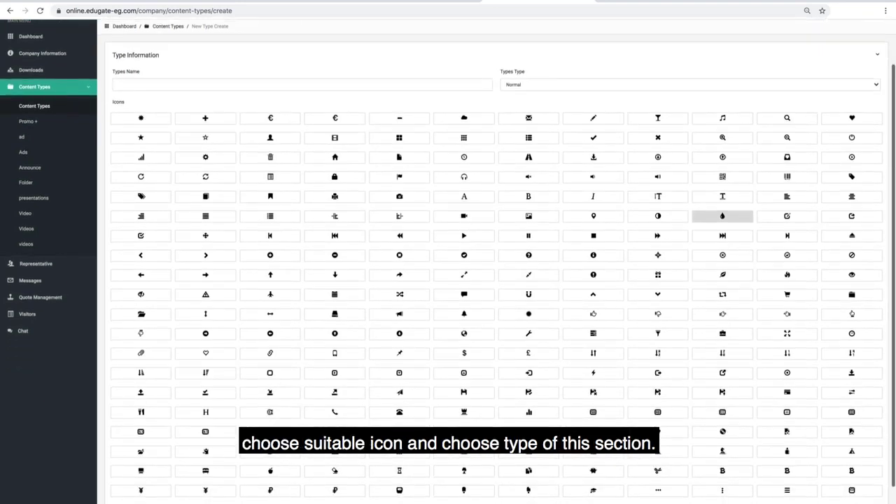
pyautogui.click(399, 275)
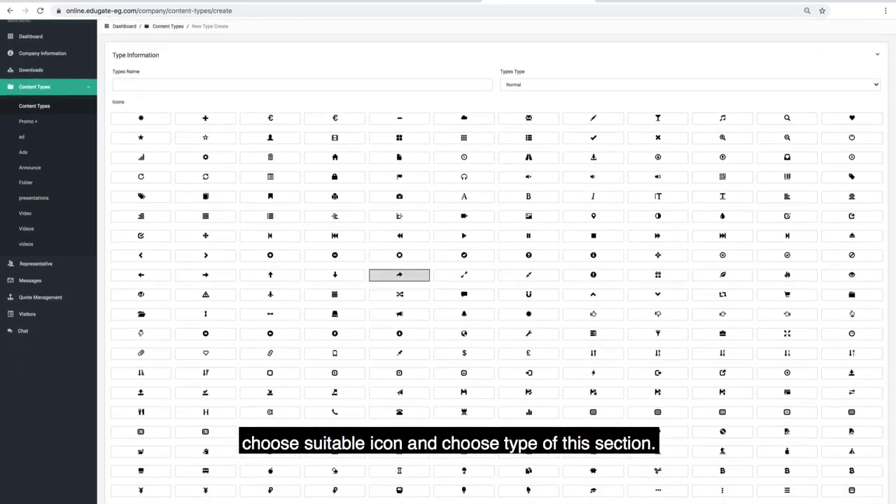
# Step: Name the new content type Files, set its type to Banner / Poster, and save it
pyautogui.write('Files')
pyautogui.press('Tab')
pyautogui.press('space')
pyautogui.press('Down')
pyautogui.press('Down')
pyautogui.press('Down')
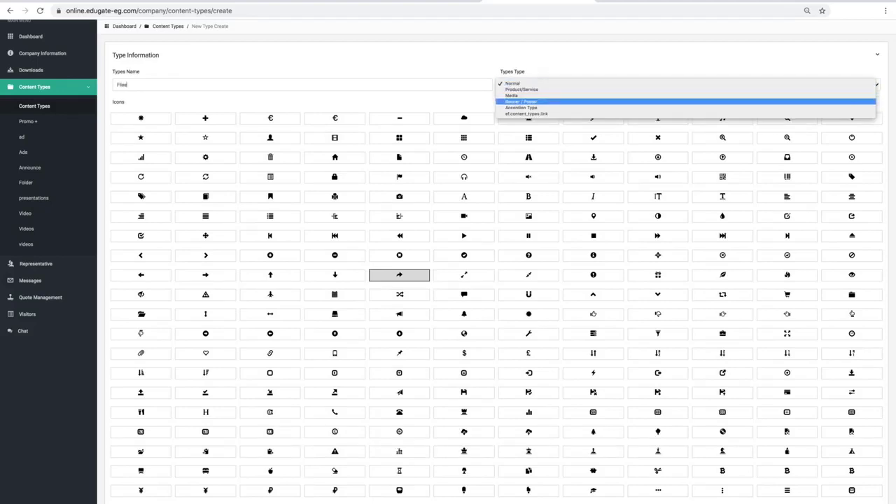
pyautogui.press('Return')
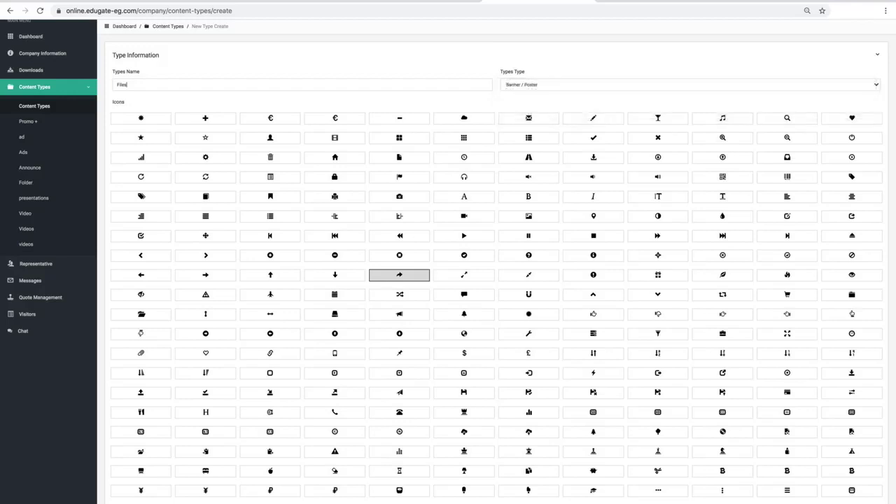
pyautogui.scroll(2, 448, 261)
pyautogui.press('Return')
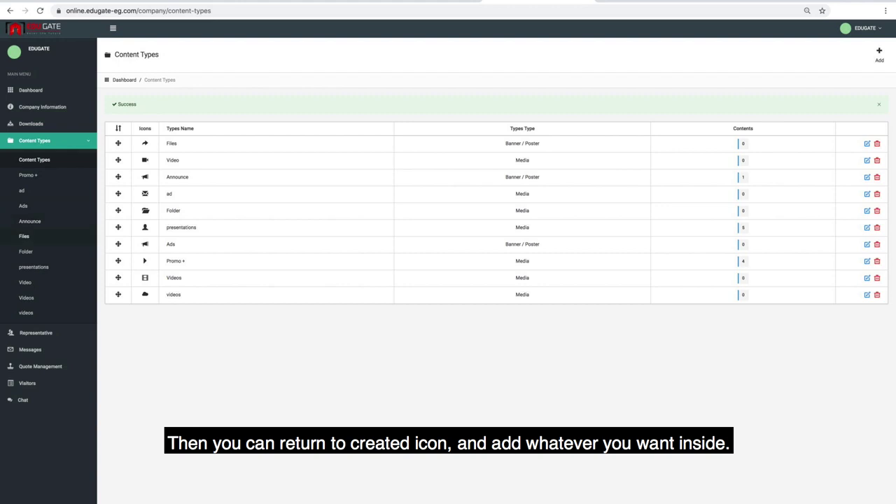
# Step: Open the Files content type and start adding a new content record to it
pyautogui.click(24, 236)
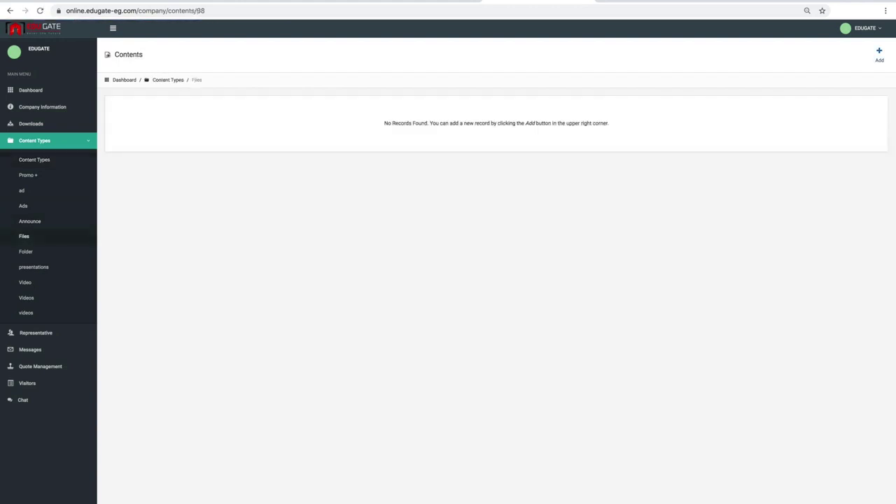
pyautogui.click(880, 55)
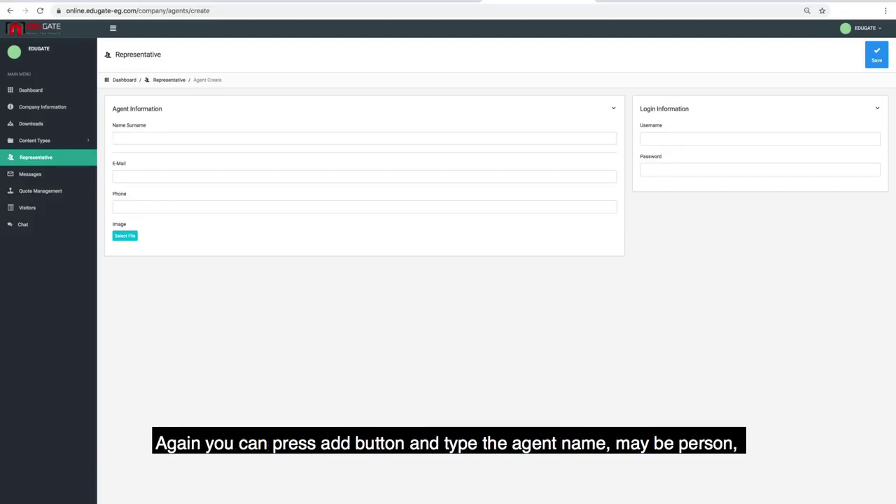
pyautogui.press('Return')
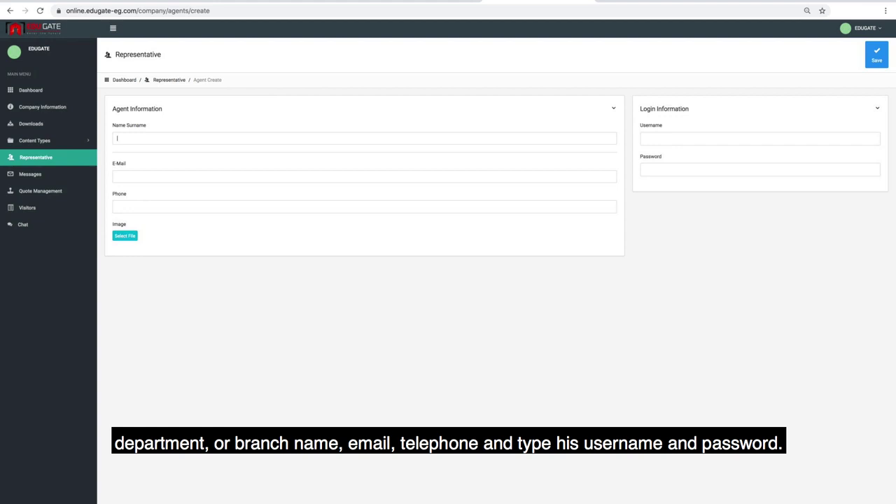
pyautogui.press('Return')
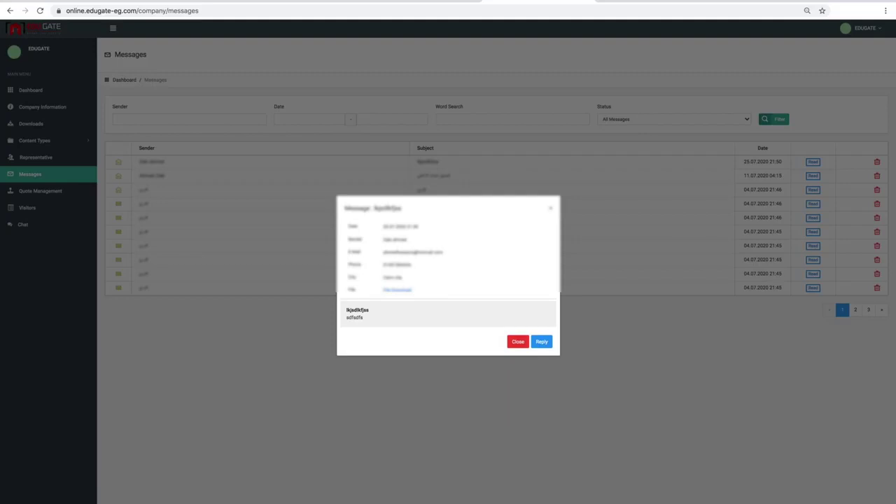
# Step: Close the open message and review the Quote Management and Visitors records
pyautogui.press('Escape')
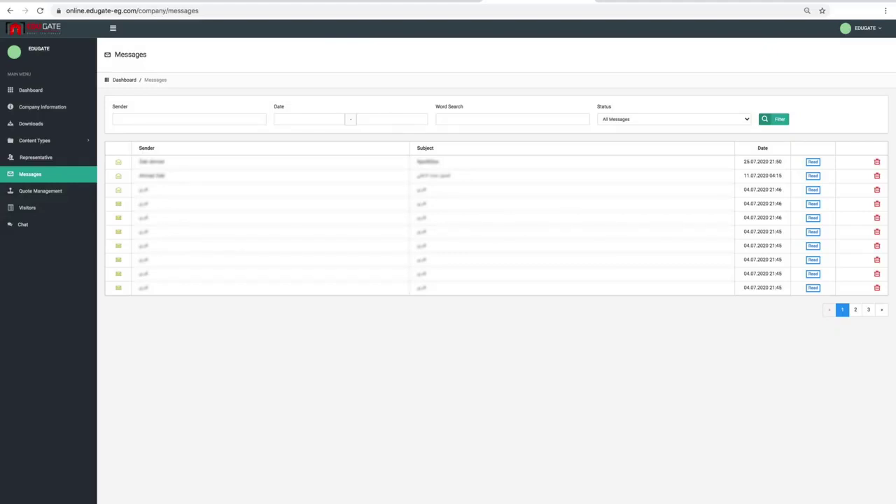
pyautogui.click(40, 191)
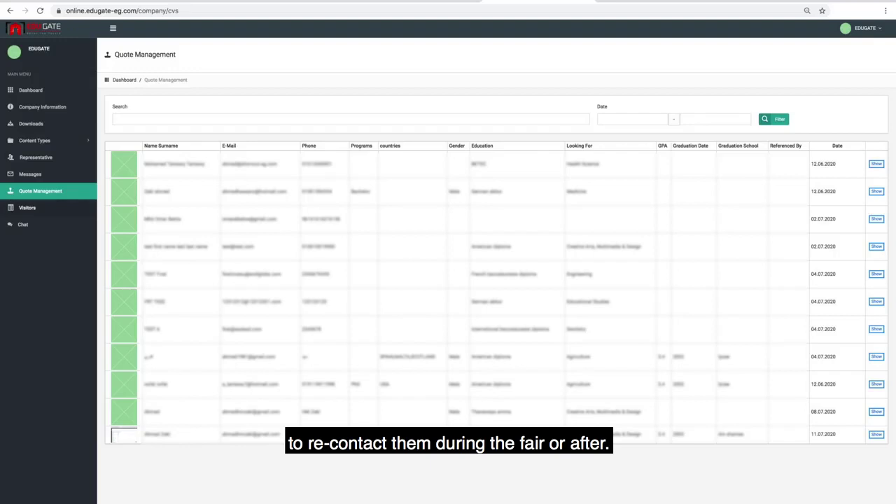
pyautogui.click(27, 207)
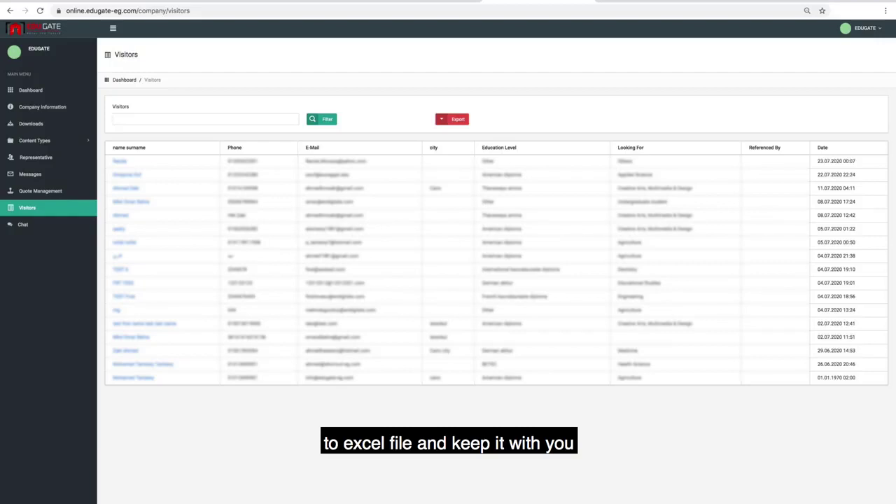
pyautogui.click(117, 119)
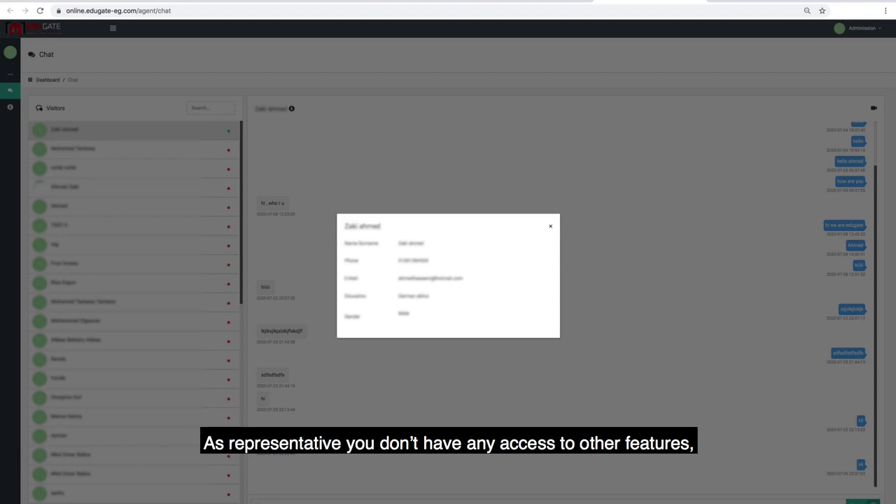
# Step: Close the visitor's contact details in the representative's chat and start a video call with that visitor
pyautogui.press('Escape')
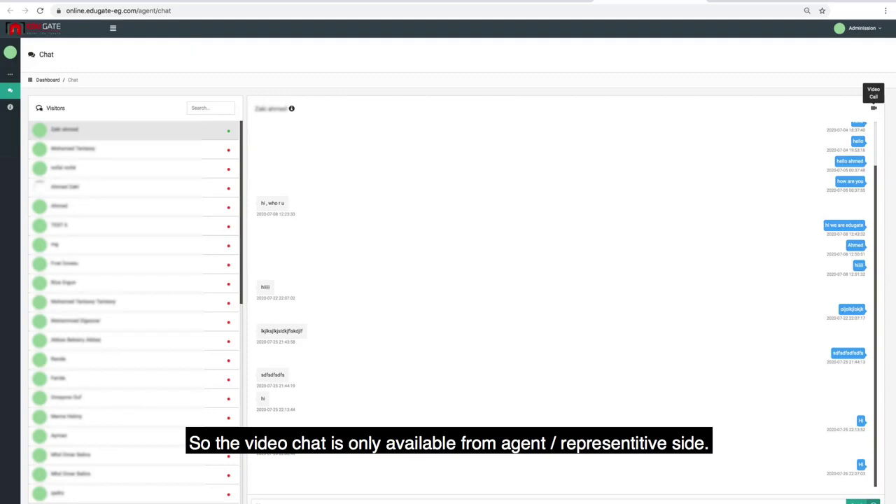
pyautogui.click(873, 108)
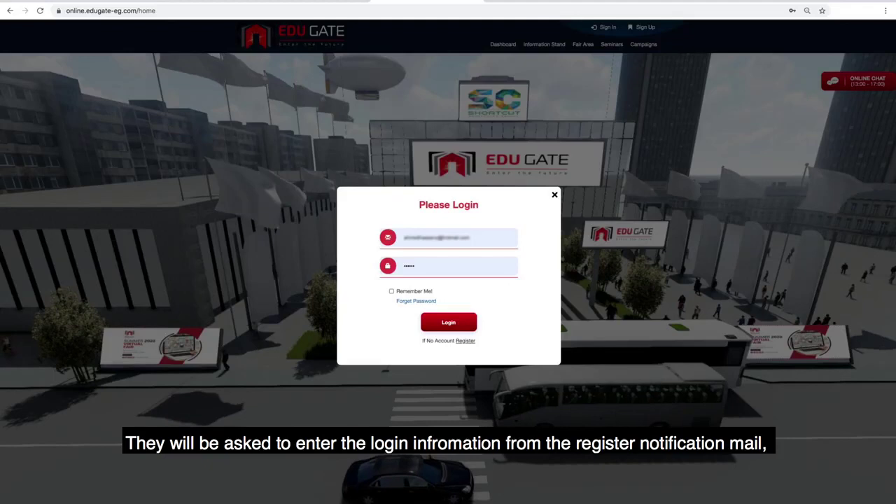
# Step: Log in to the virtual fair's home page as a visitor with the prefilled credentials
pyautogui.press('Return')
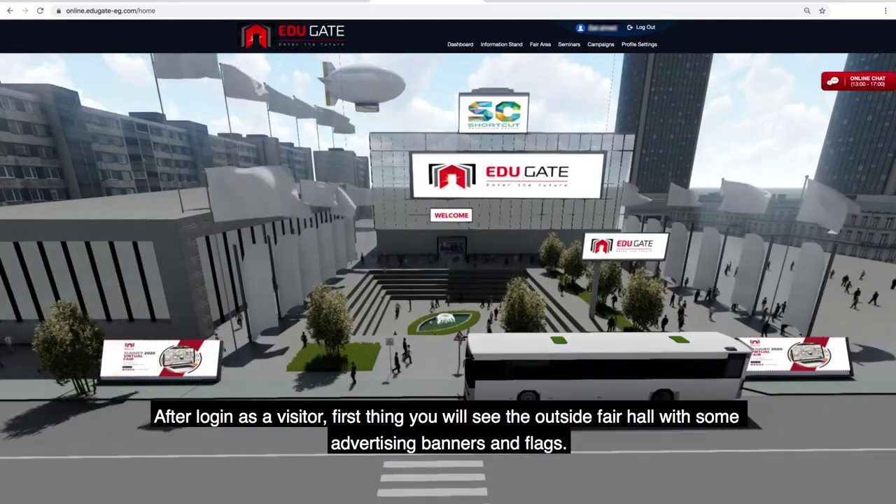
# Step: Search the fair's Exhibitors section for "edu" and clear the search again
pyautogui.scroll(-4, 448, 280)
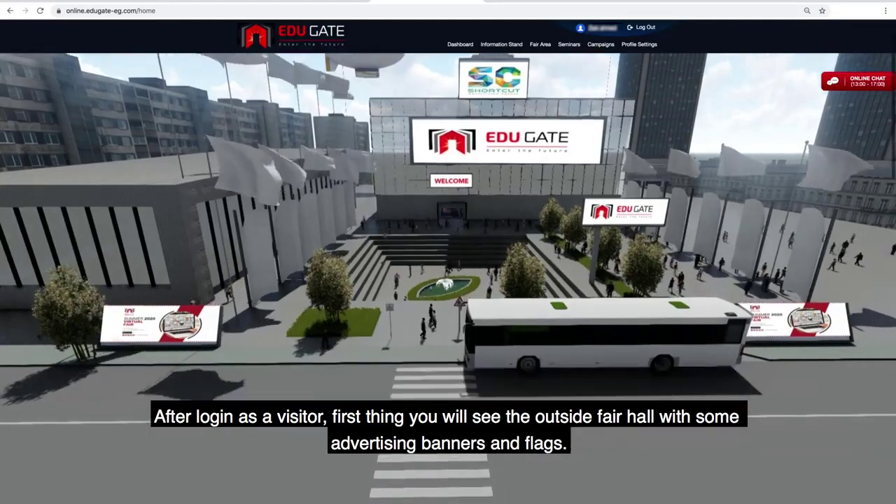
pyautogui.scroll(-3, 448, 280)
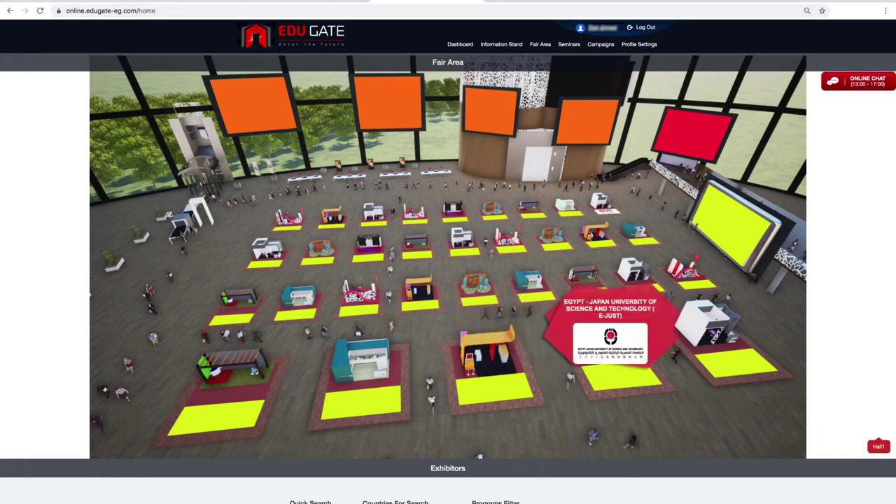
pyautogui.scroll(1, 448, 279)
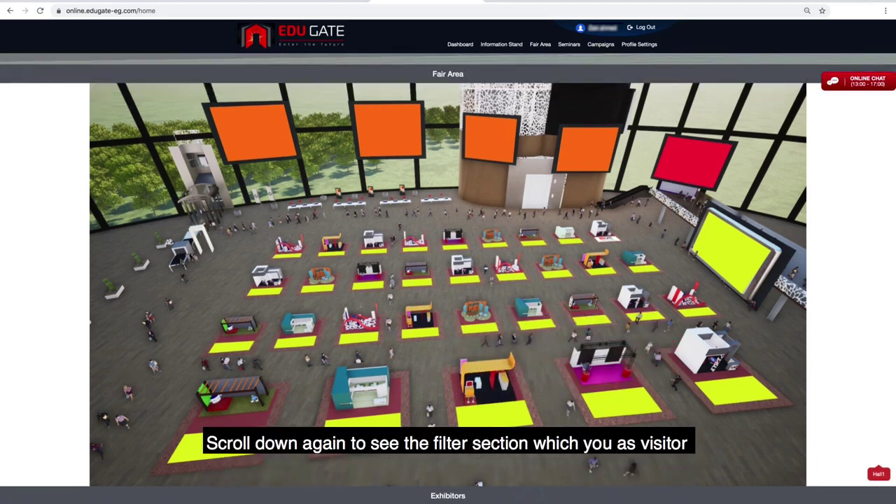
pyautogui.scroll(-6, 448, 279)
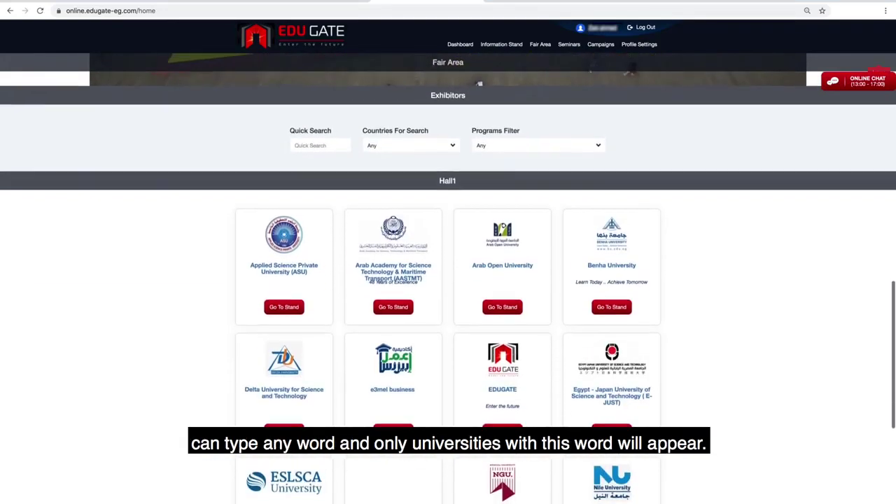
pyautogui.scroll(-1, 448, 278)
pyautogui.click(319, 132)
pyautogui.write('ed')
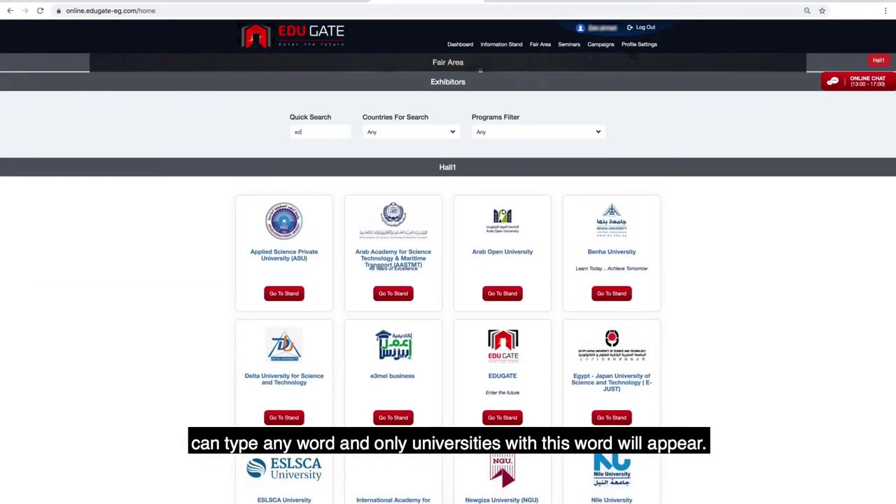
pyautogui.write('u')
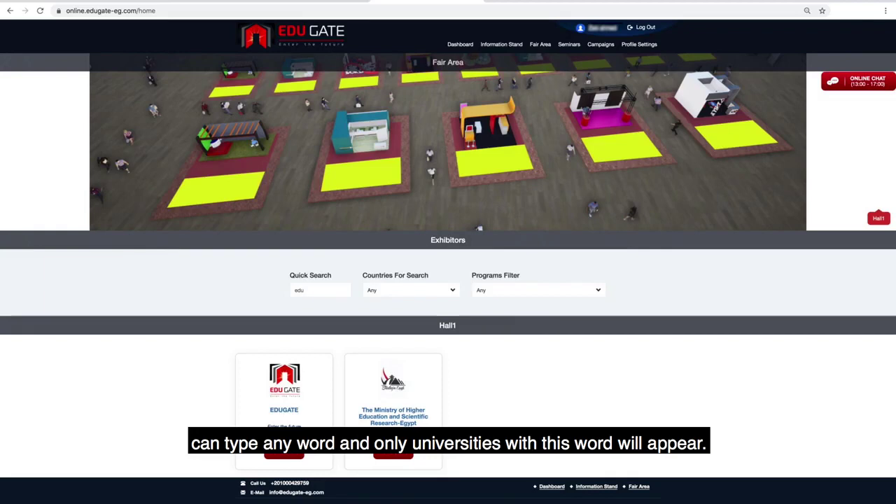
pyautogui.press('BackSpace')
pyautogui.press('BackSpace')
pyautogui.press('BackSpace')
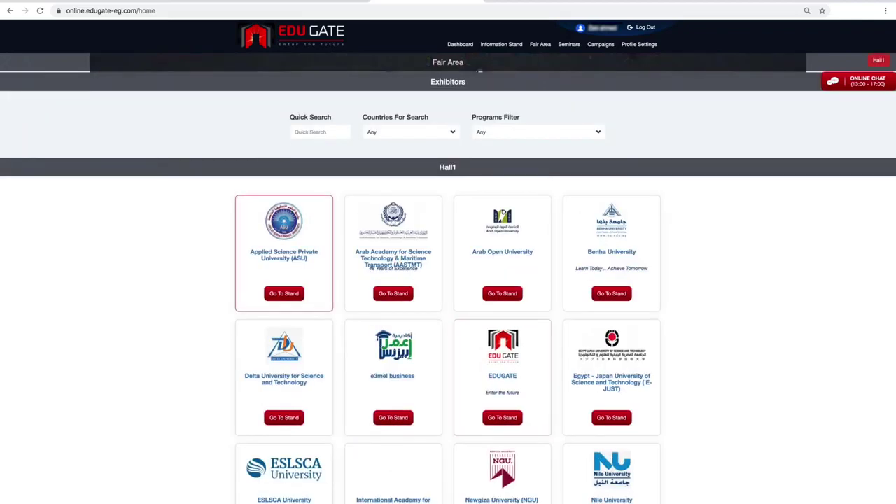
# Step: Filter the exhibitors by the country EGYPT and by Bachelor programs, and reset the programs filter to Any
pyautogui.click(409, 132)
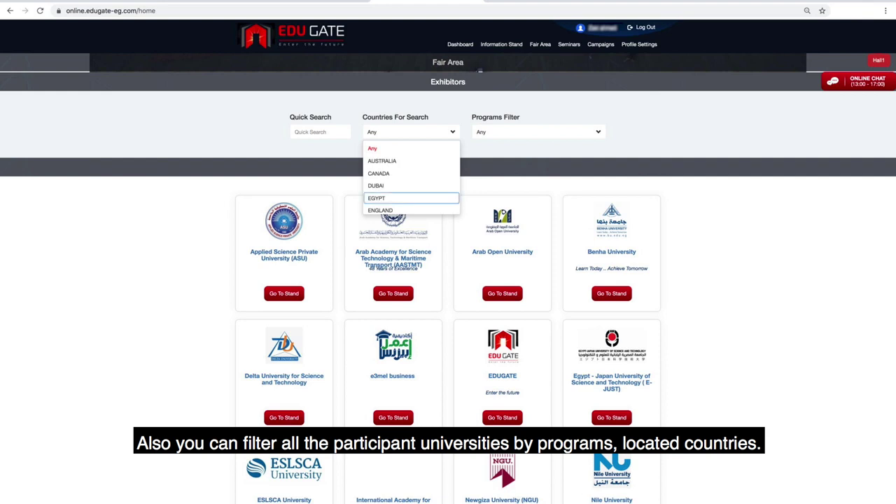
pyautogui.click(376, 199)
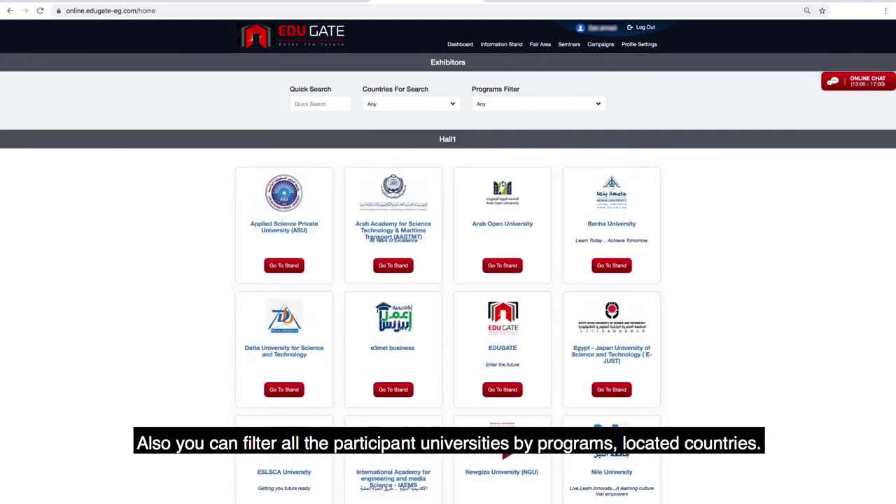
pyautogui.click(538, 104)
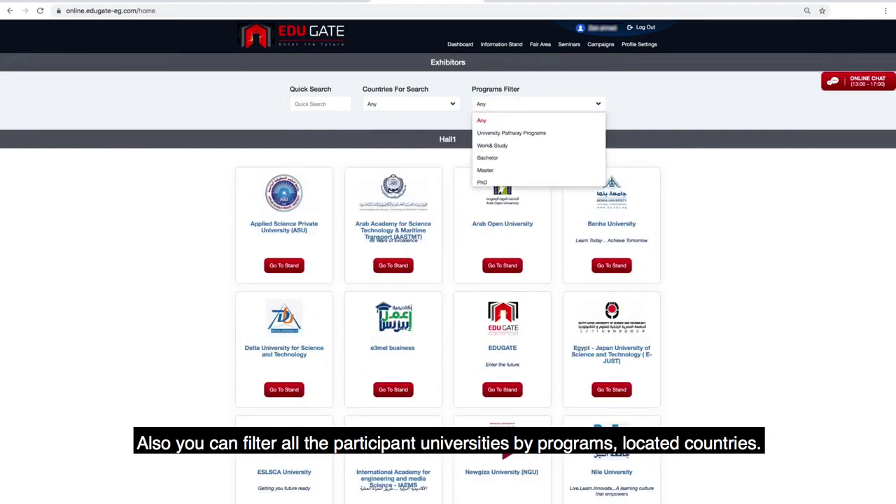
pyautogui.click(490, 158)
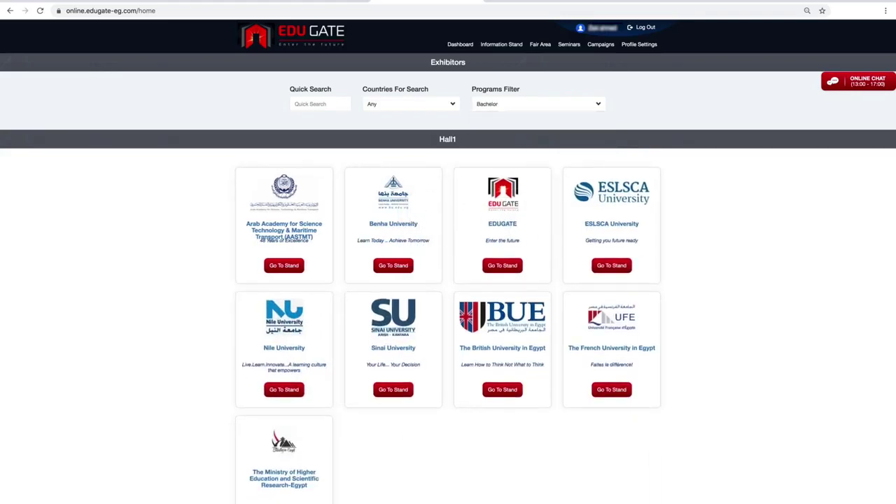
pyautogui.click(537, 104)
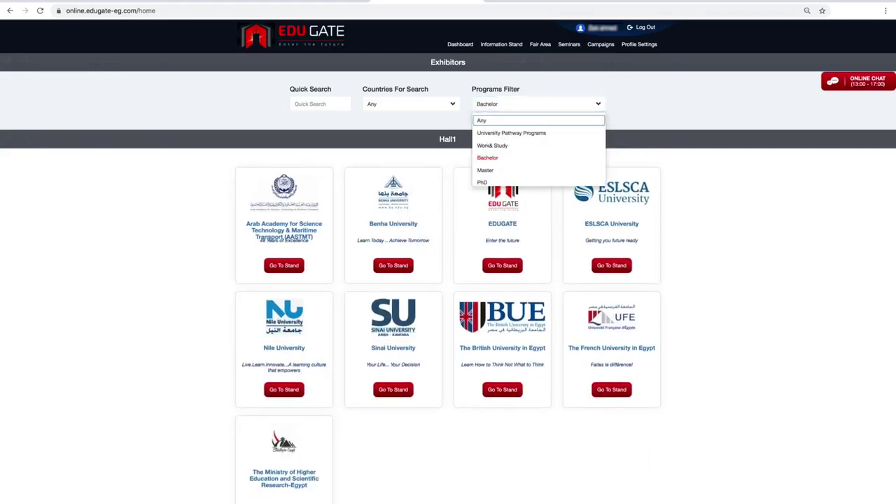
pyautogui.click(490, 120)
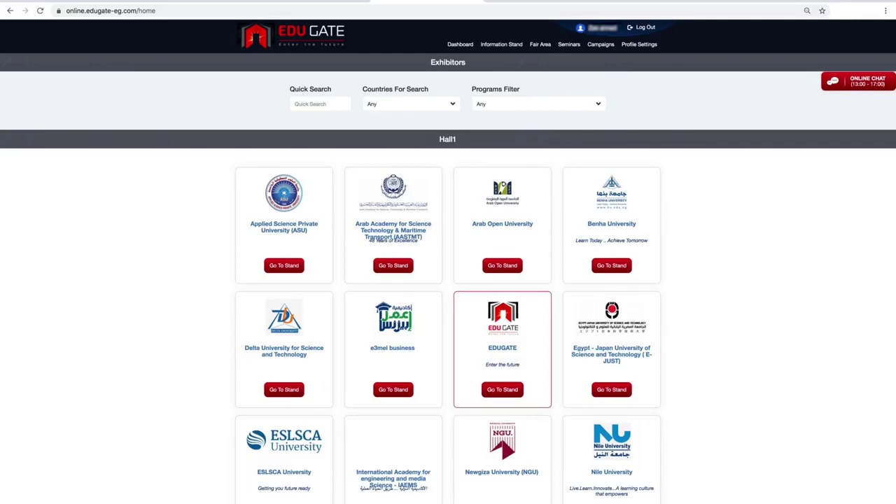
# Step: Enter the EDUGATE stand, dismissing its intro video, and open the stand's university information
pyautogui.click(502, 389)
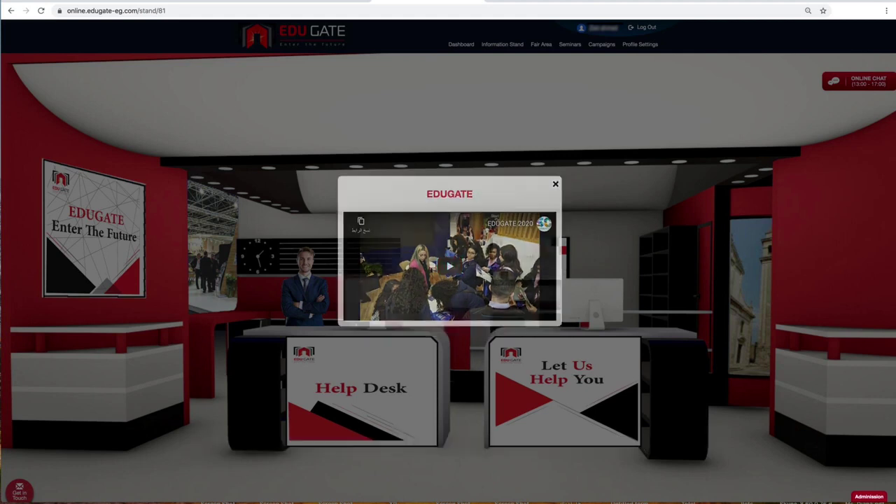
pyautogui.press('Escape')
pyautogui.scroll(-1, 448, 280)
pyautogui.scroll(-2, 448, 280)
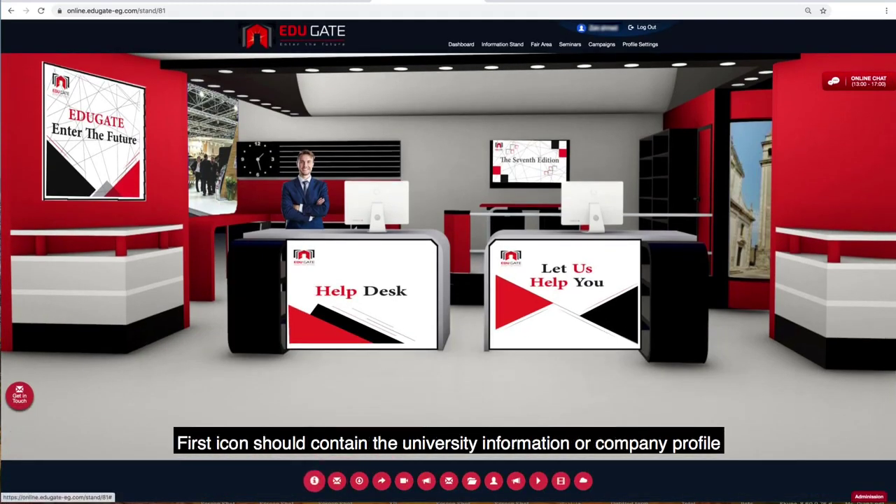
pyautogui.click(314, 480)
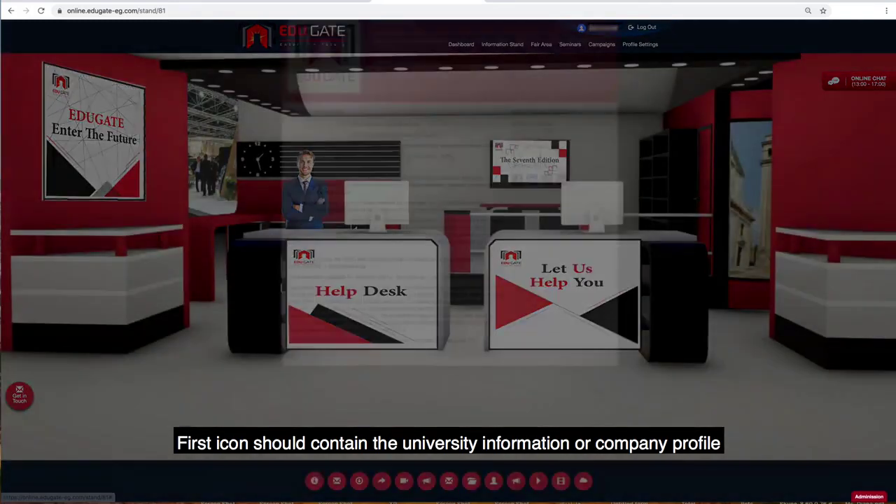